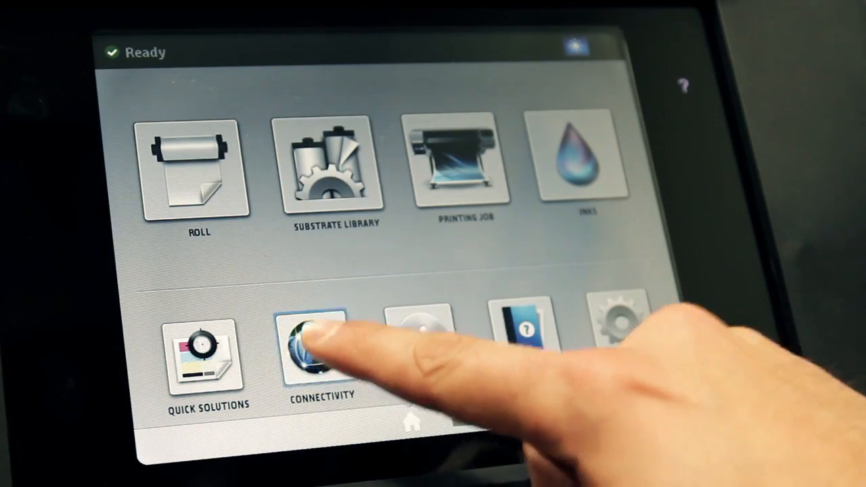
Open the connectivity information on the printer's front panel and load 192.168.1.1 in Internet Explorer.
{"action": "left_click", "coordinate": [312, 345]}
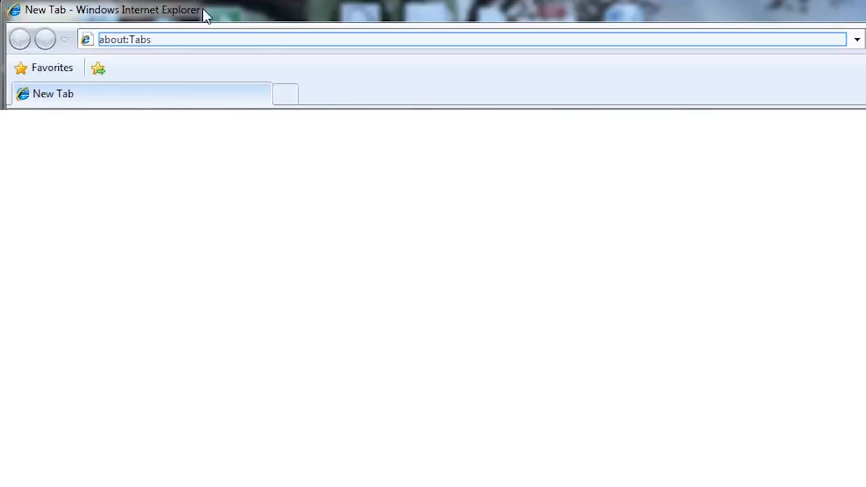
{"action": "left_click", "coordinate": [257, 40]}
{"action": "type", "text": "192.1"}
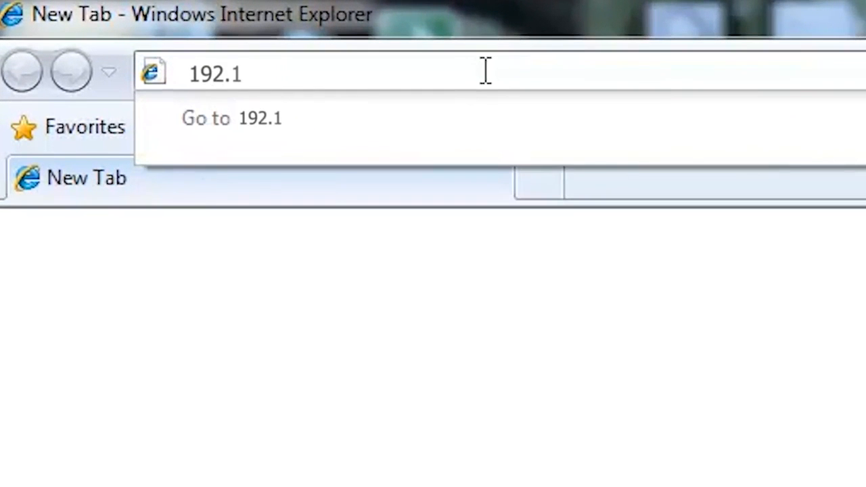
{"action": "type", "text": "68.1.1"}
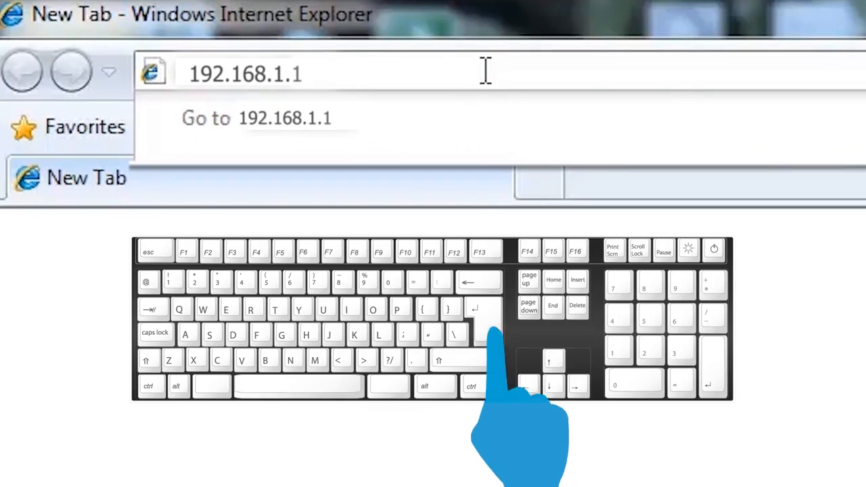
{"action": "key", "text": "Return"}
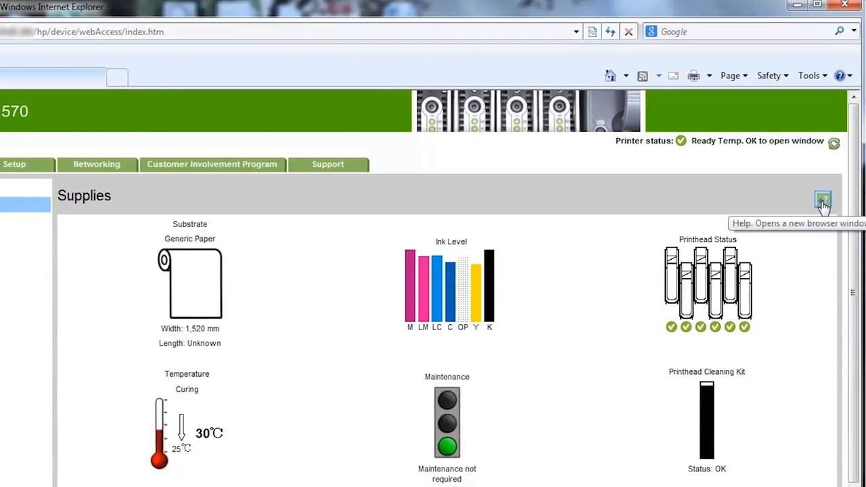
Open the help for the Supplies page and examine the detailed status of substrate, cartridges, printheads and maintenance kits.
{"action": "left_click", "coordinate": [822, 201]}
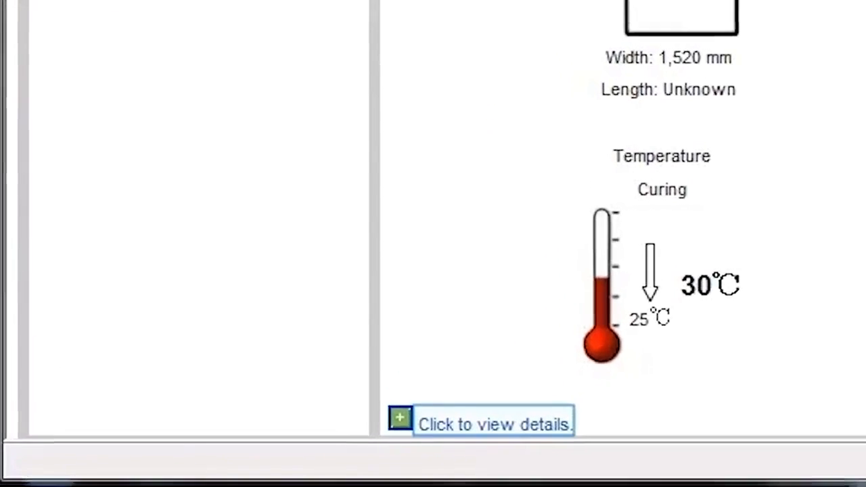
{"action": "left_click", "coordinate": [492, 426]}
{"action": "scroll", "coordinate": [433, 243], "scroll_direction": "down", "scroll_amount": 4}
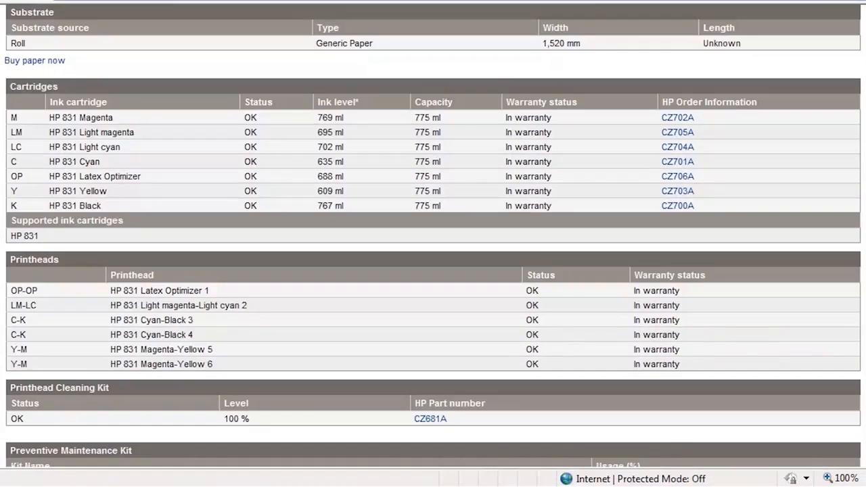
{"action": "scroll", "coordinate": [433, 244], "scroll_direction": "down", "scroll_amount": 3}
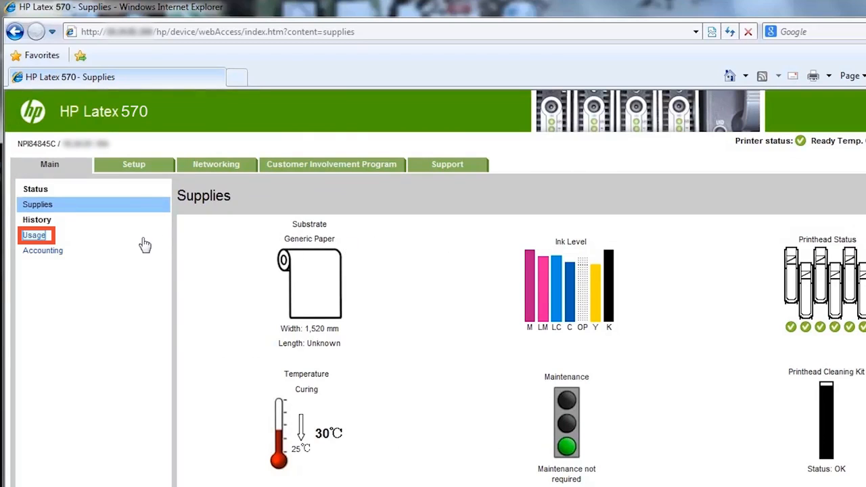
View the printer's usage information and export the accounting job list to Excel.
{"action": "left_click", "coordinate": [34, 235]}
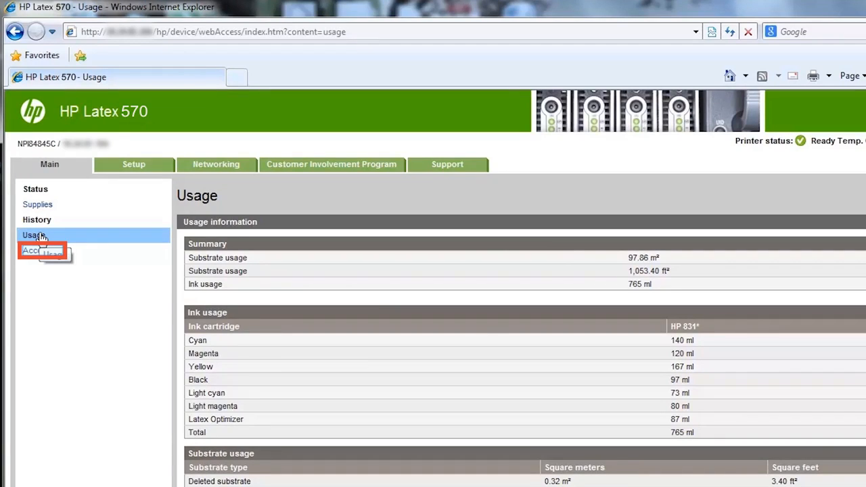
{"action": "left_click", "coordinate": [42, 251]}
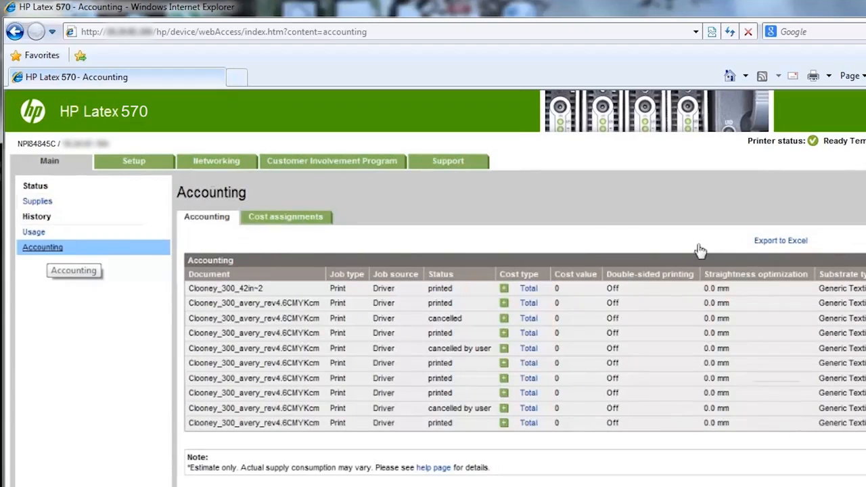
{"action": "left_click", "coordinate": [767, 242]}
{"action": "left_click", "coordinate": [466, 274]}
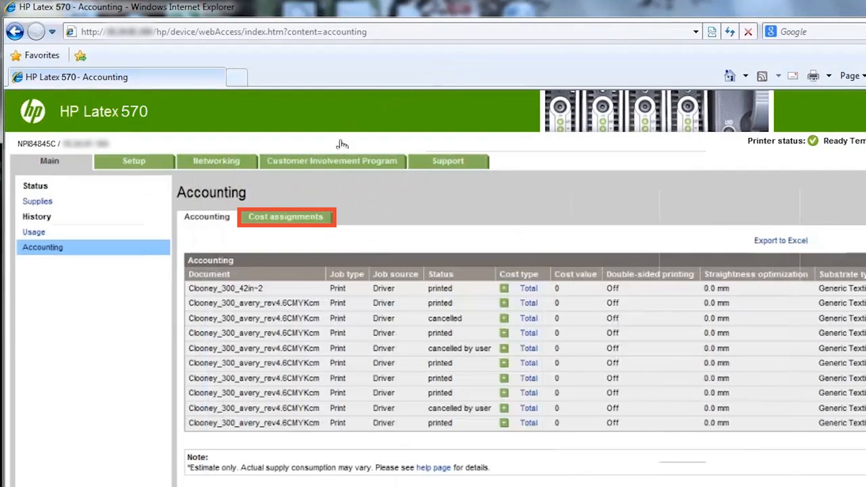
Show the accounting cost assignments and open their units for editing.
{"action": "left_click", "coordinate": [292, 218]}
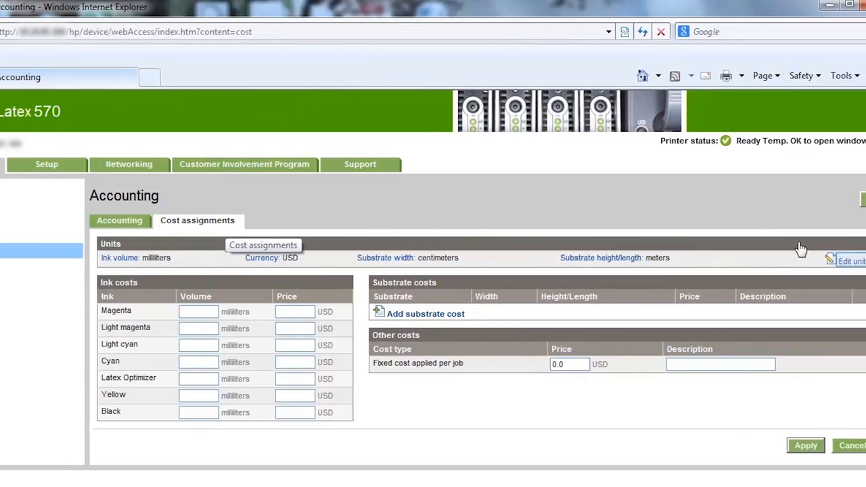
{"action": "left_click", "coordinate": [820, 262]}
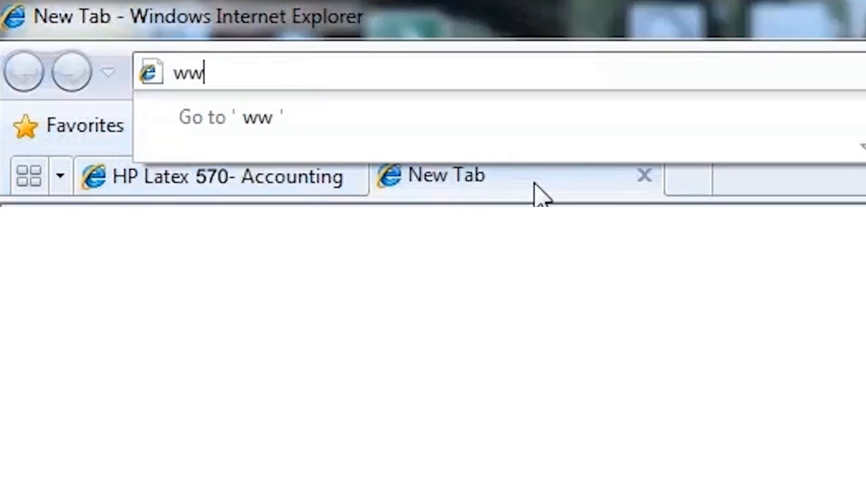
{"action": "type", "text": "w.hp.co"}
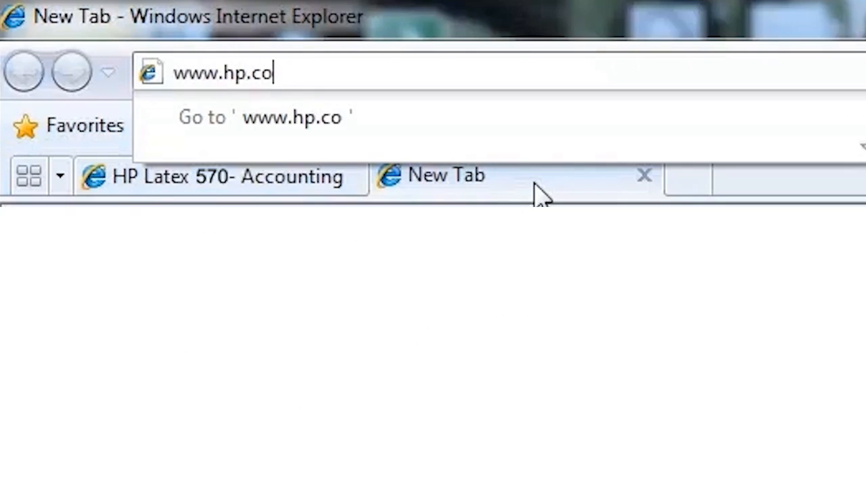
{"action": "type", "text": "m/go/desi"}
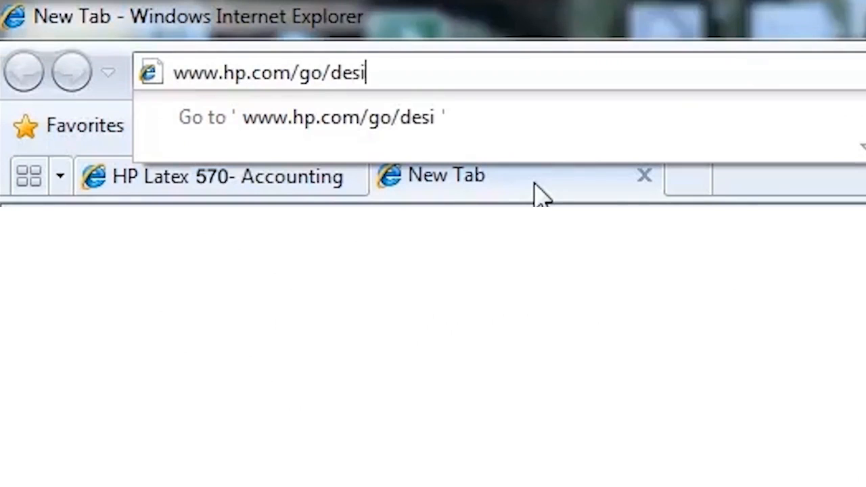
{"action": "type", "text": "gnjet/accounting"}
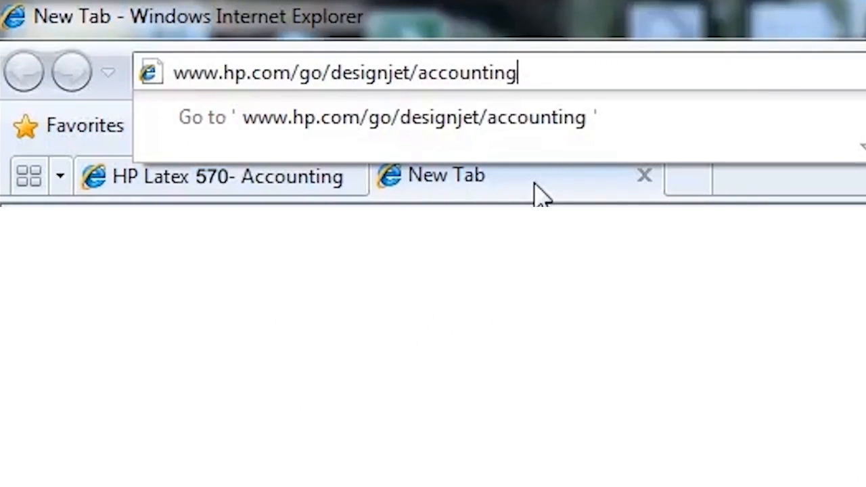
{"action": "key", "text": "Return"}
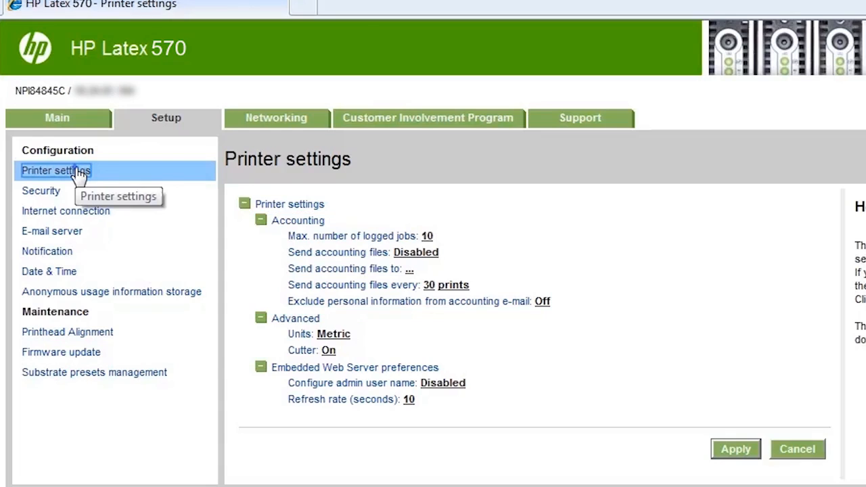
Enable the printer's access to the Internet in the Internet connection configuration.
{"action": "left_click", "coordinate": [66, 210]}
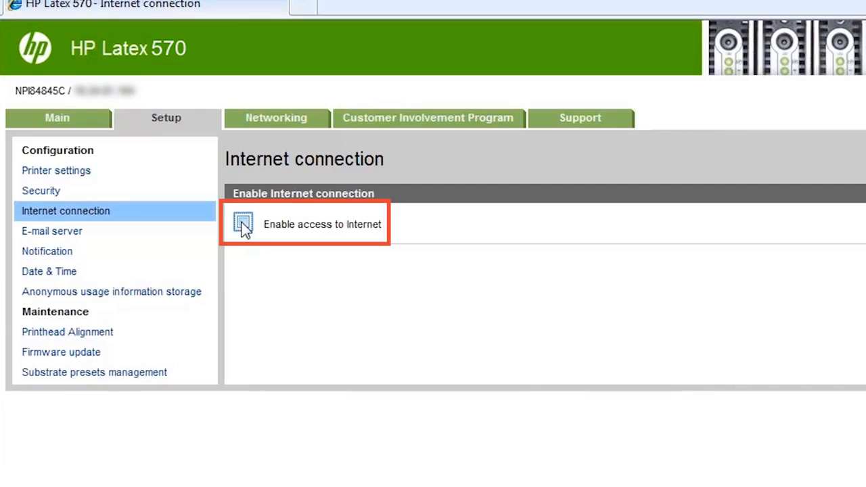
{"action": "left_click", "coordinate": [243, 224]}
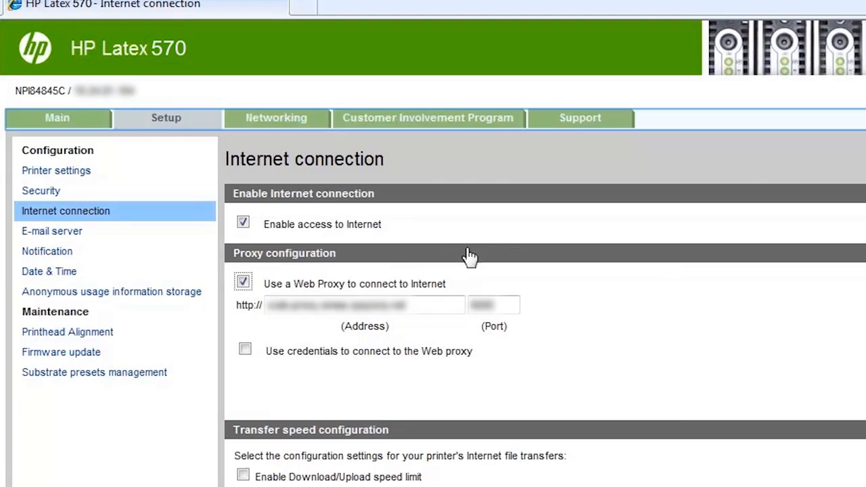
Run the Internet connectivity test from the printer's connectivity troubleshooting and dismiss the test report.
{"action": "left_click", "coordinate": [574, 118]}
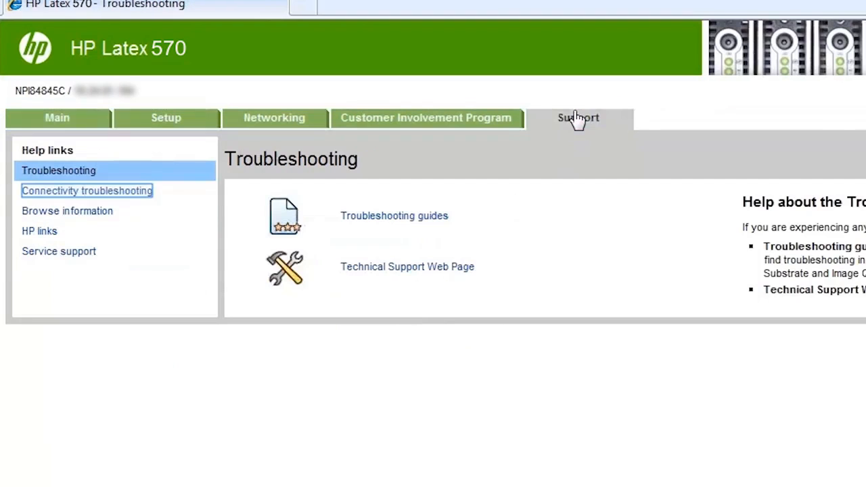
{"action": "left_click", "coordinate": [133, 193]}
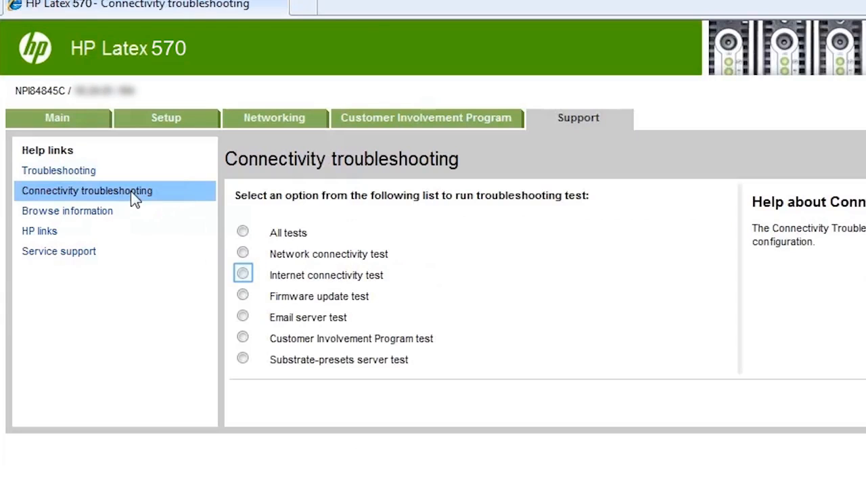
{"action": "left_click", "coordinate": [243, 274]}
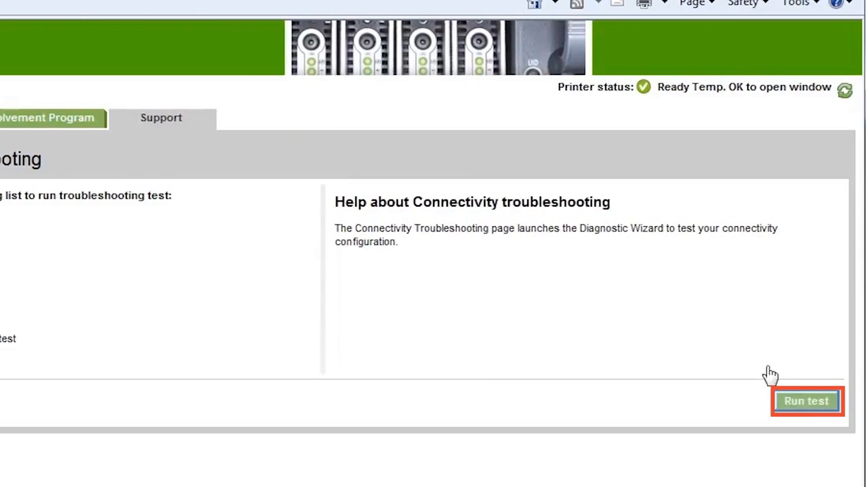
{"action": "left_click", "coordinate": [784, 400]}
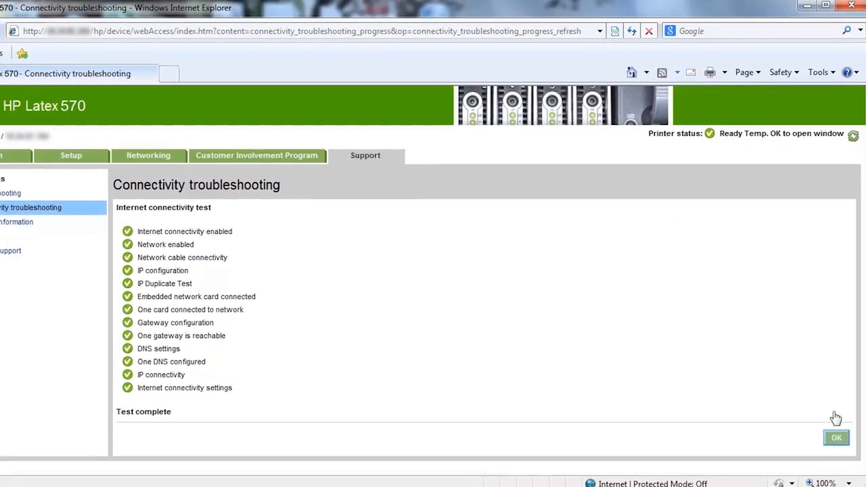
{"action": "left_click", "coordinate": [836, 438]}
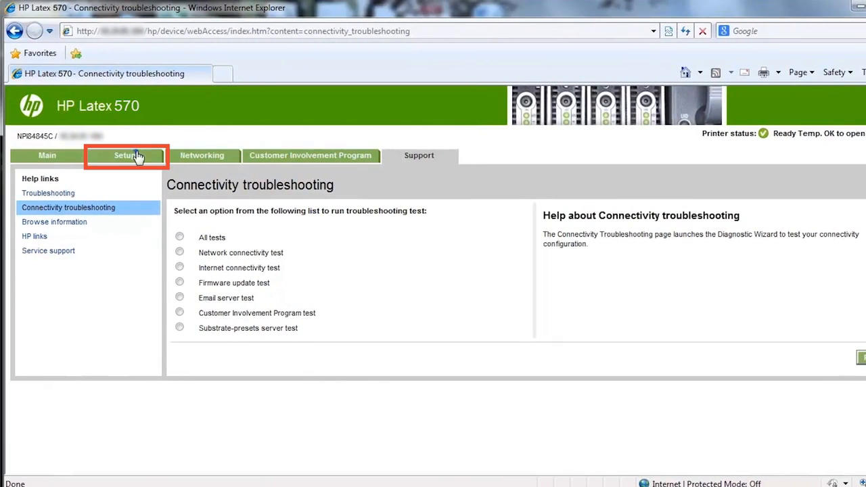
View the printer's e-mail server settings and open a new alert destination in the notification configuration.
{"action": "left_click", "coordinate": [136, 156]}
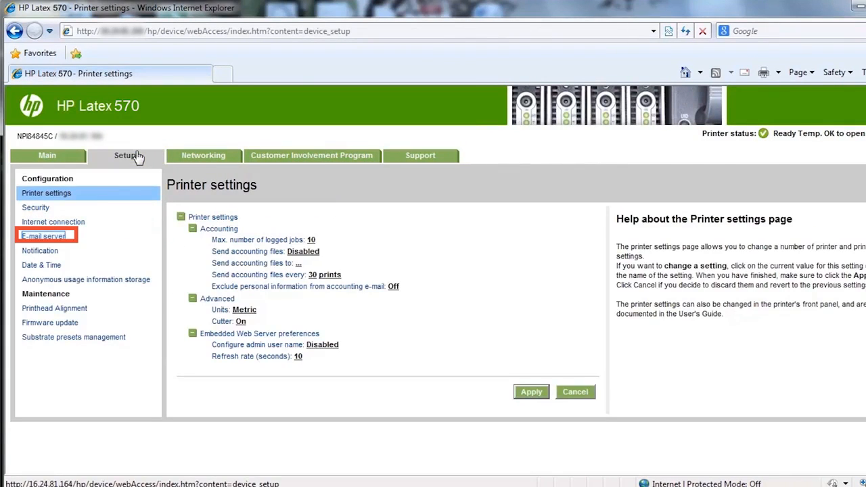
{"action": "left_click", "coordinate": [63, 236]}
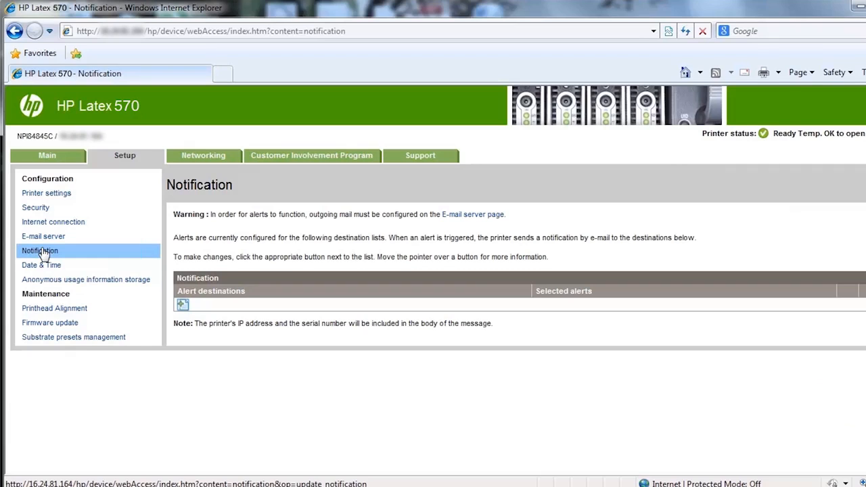
{"action": "left_click", "coordinate": [183, 307]}
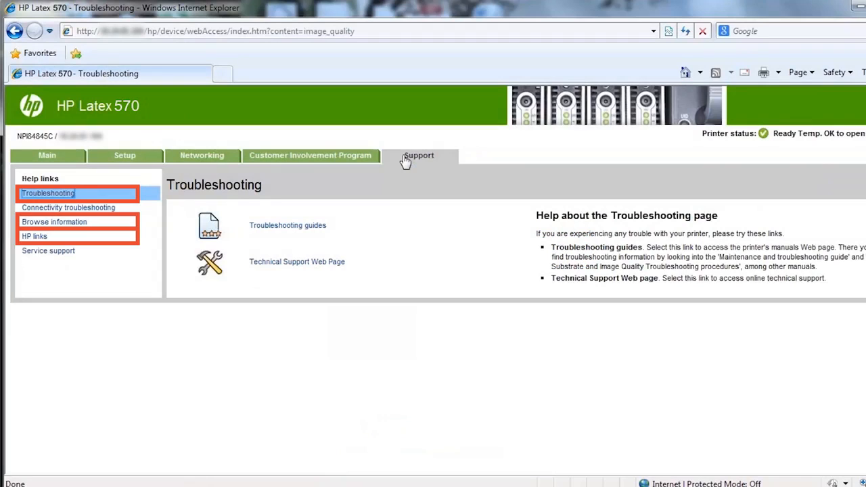
View the connectivity troubleshooting tests and open the printer information from Service support.
{"action": "left_click", "coordinate": [68, 207]}
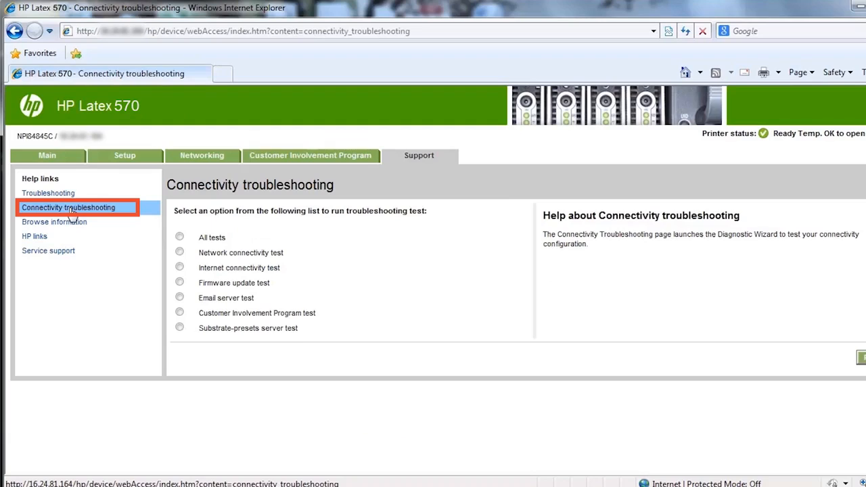
{"action": "left_click", "coordinate": [51, 251]}
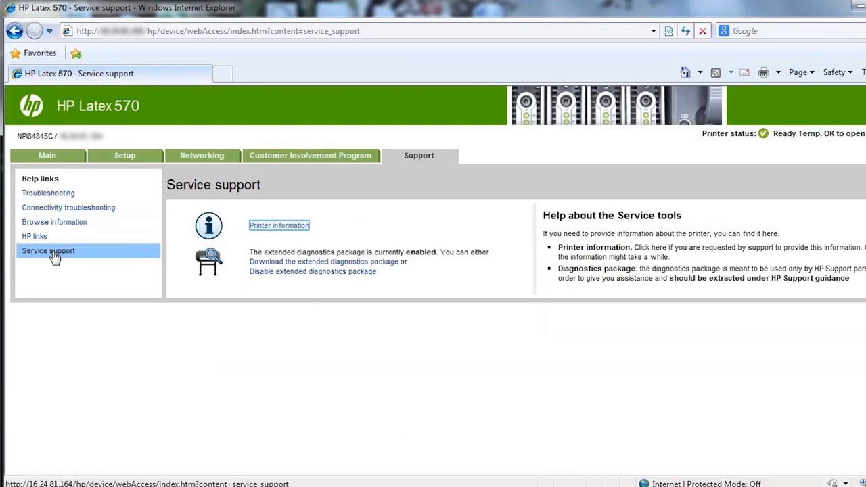
{"action": "left_click", "coordinate": [260, 228]}
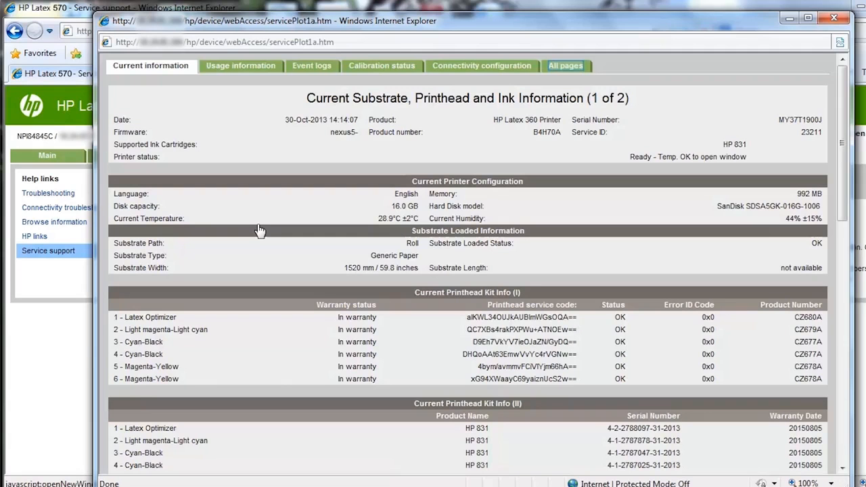